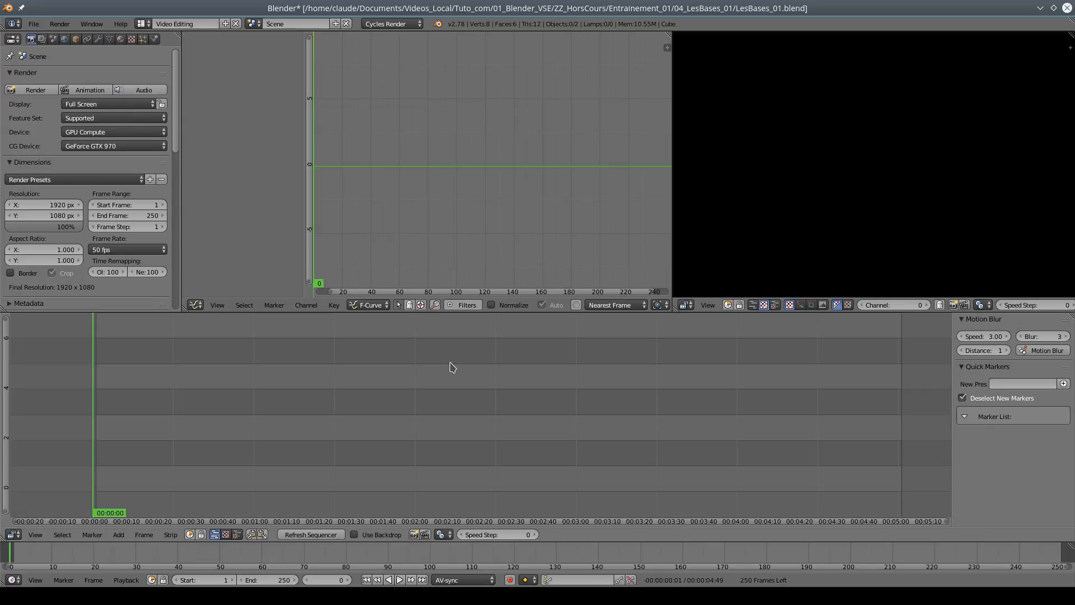
Step: Play and stop the empty timeline, then scrub the playhead through the sequencer
{"action": "key", "text": "alt+a"}
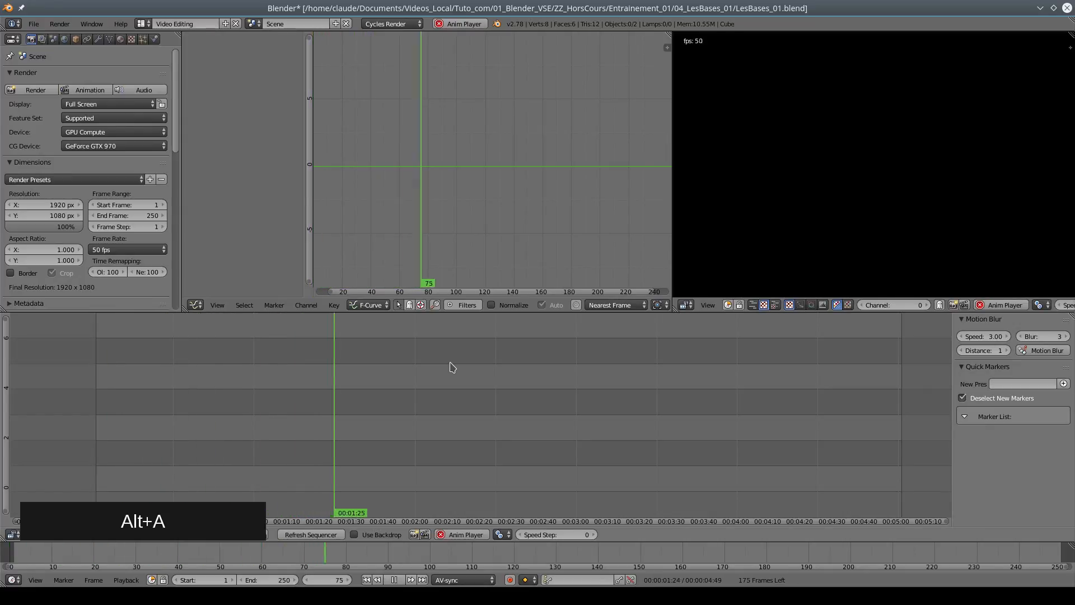
{"action": "key", "text": "alt+a"}
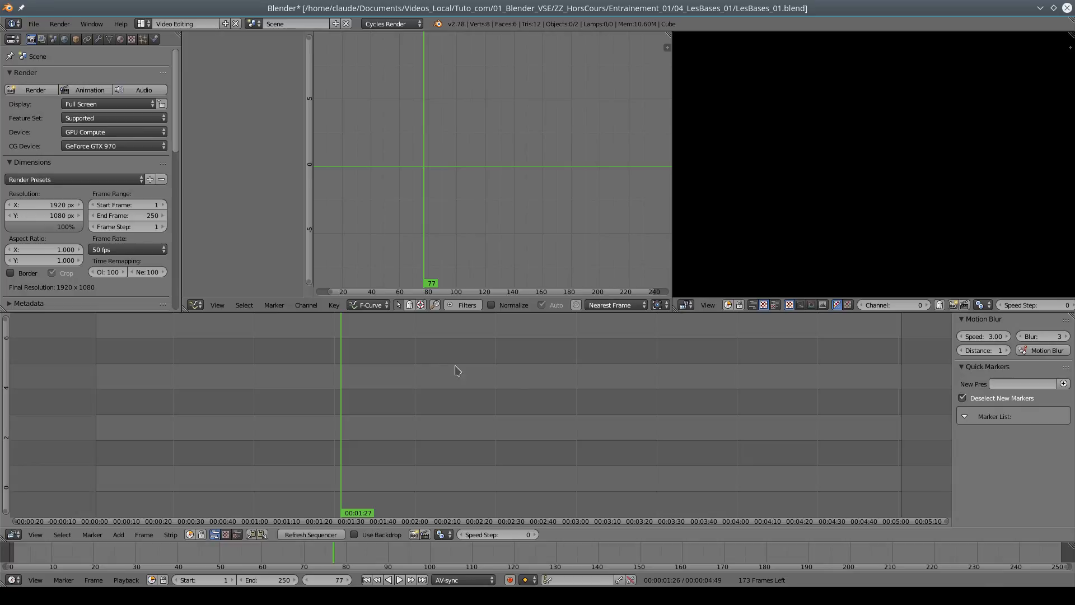
{"action": "left_click_drag", "start_coordinate": [685, 401], "coordinate": [321, 399]}
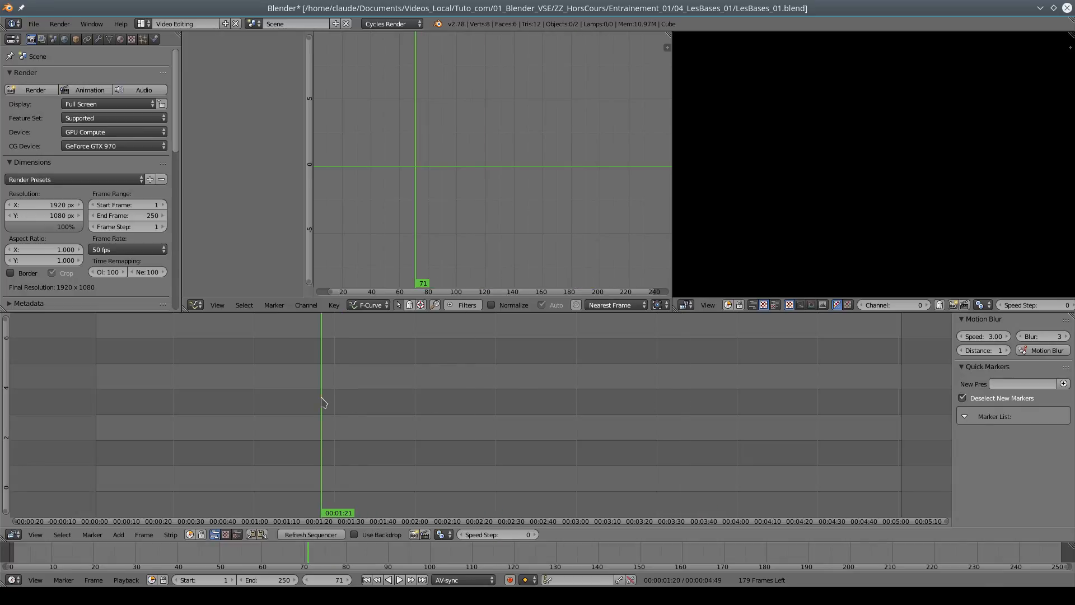
Step: Add a Color effect strip to the sequencer at frame 0
{"action": "left_click", "coordinate": [52, 396]}
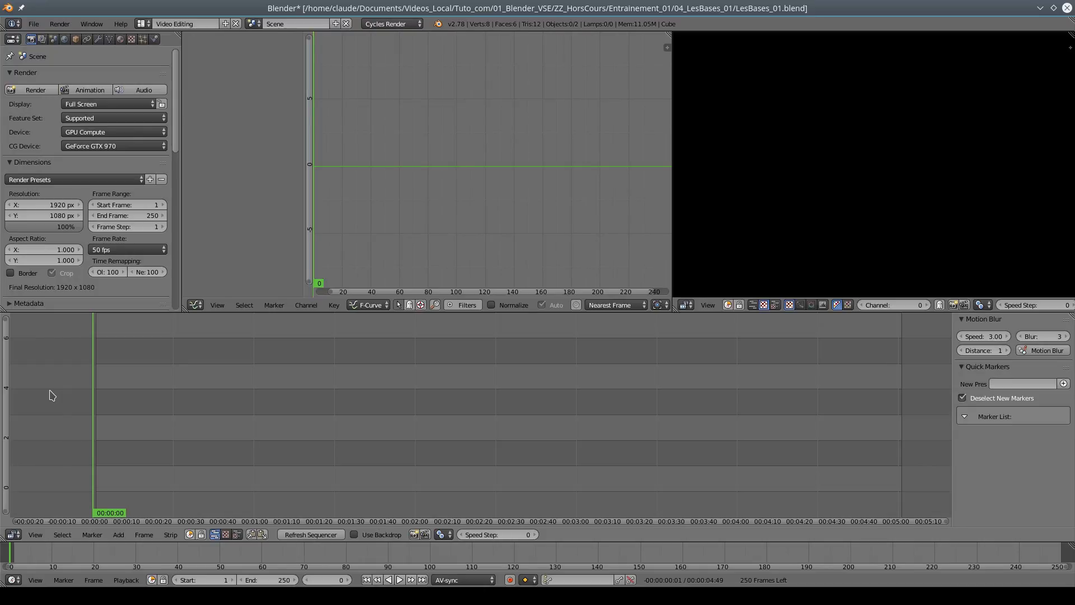
{"action": "key", "text": "shift+a"}
{"action": "mouse_move", "coordinate": [52, 395]}
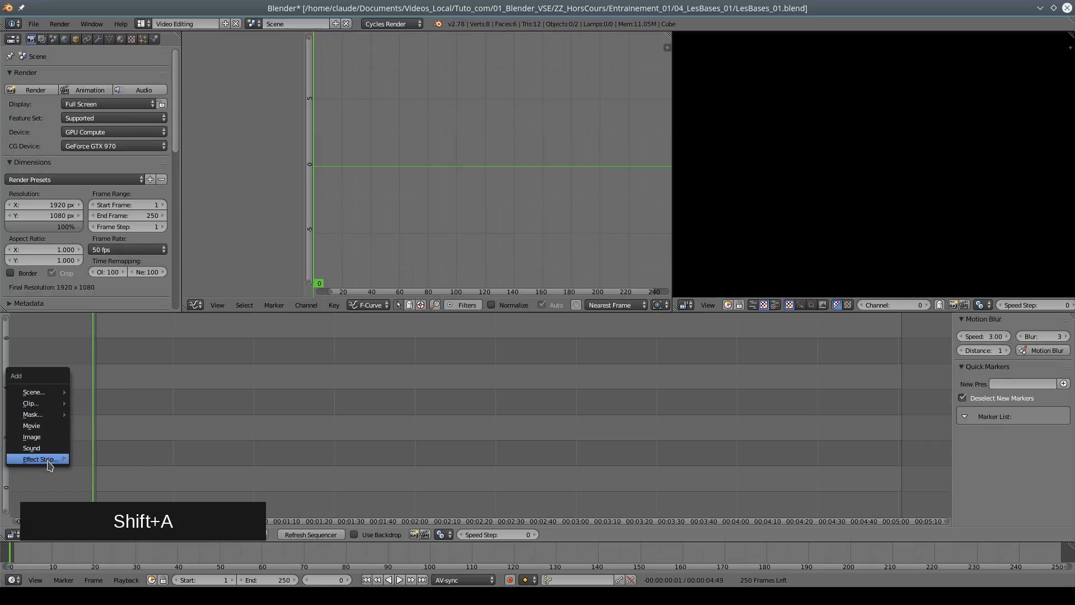
{"action": "mouse_move", "coordinate": [49, 463]}
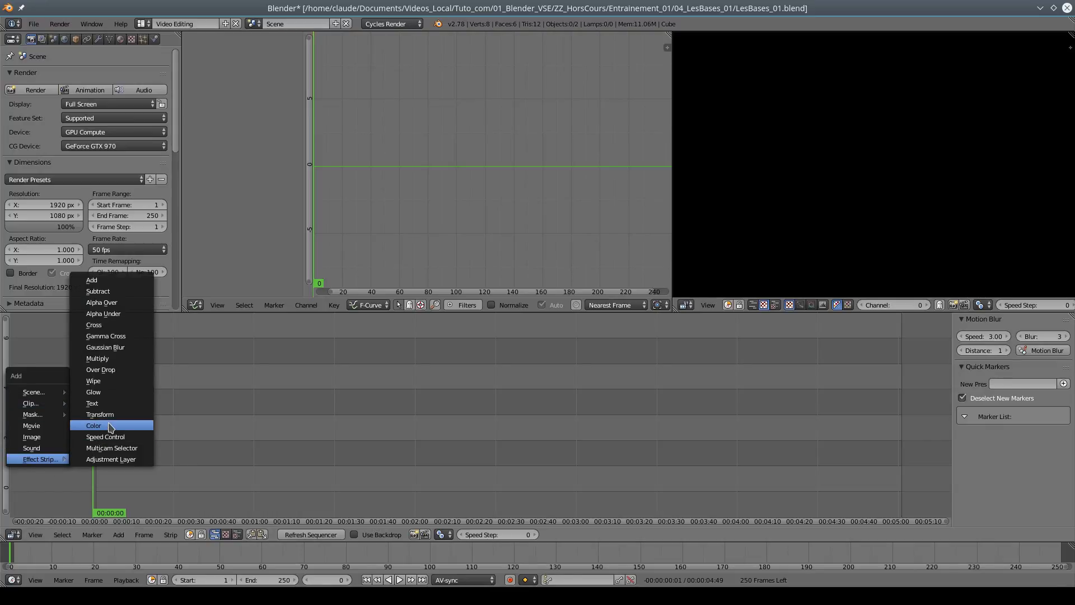
{"action": "left_click", "coordinate": [93, 425]}
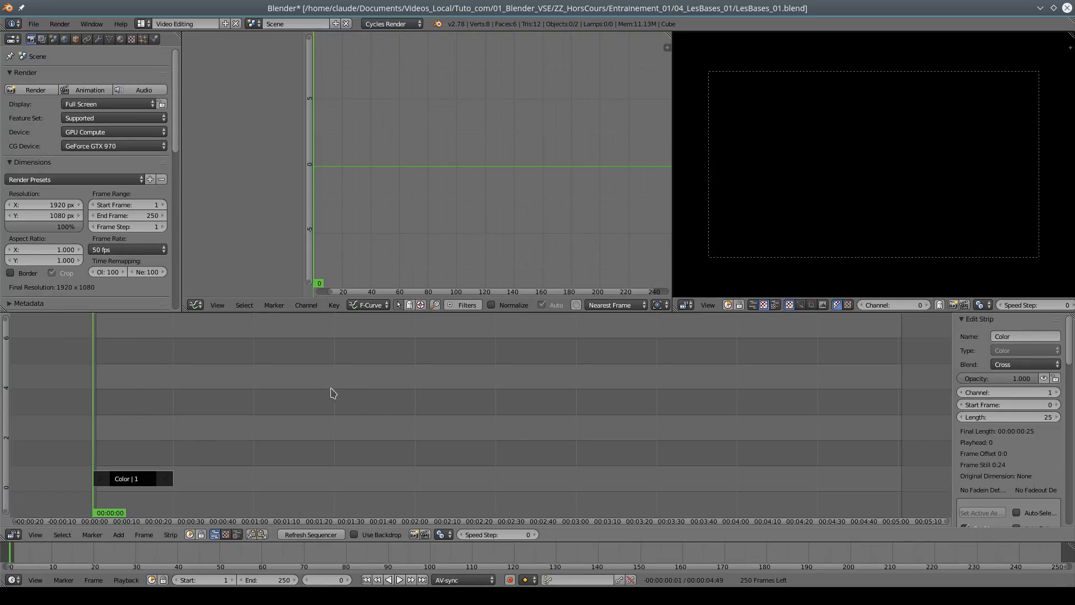
Step: Add a second Color effect strip with the playhead at frame 93
{"action": "left_click", "coordinate": [394, 374]}
{"action": "key", "text": "shift+a"}
{"action": "mouse_move", "coordinate": [396, 374]}
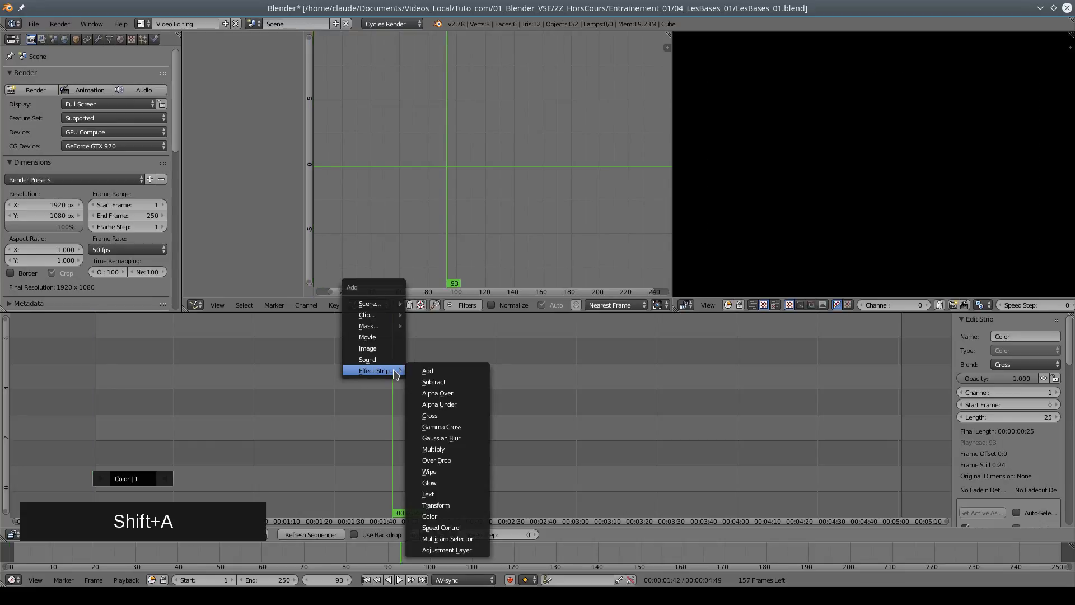
{"action": "left_click", "coordinate": [434, 516]}
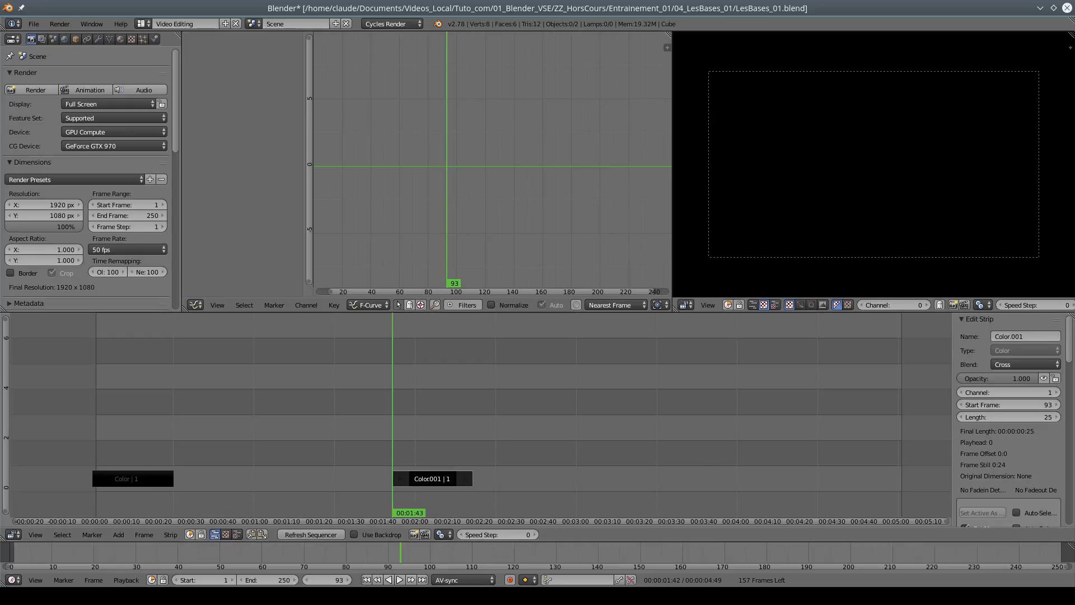
Step: Change the second color strip's color from black to a dark red
{"action": "scroll", "coordinate": [1011, 445], "scroll_direction": "down", "scroll_amount": 5}
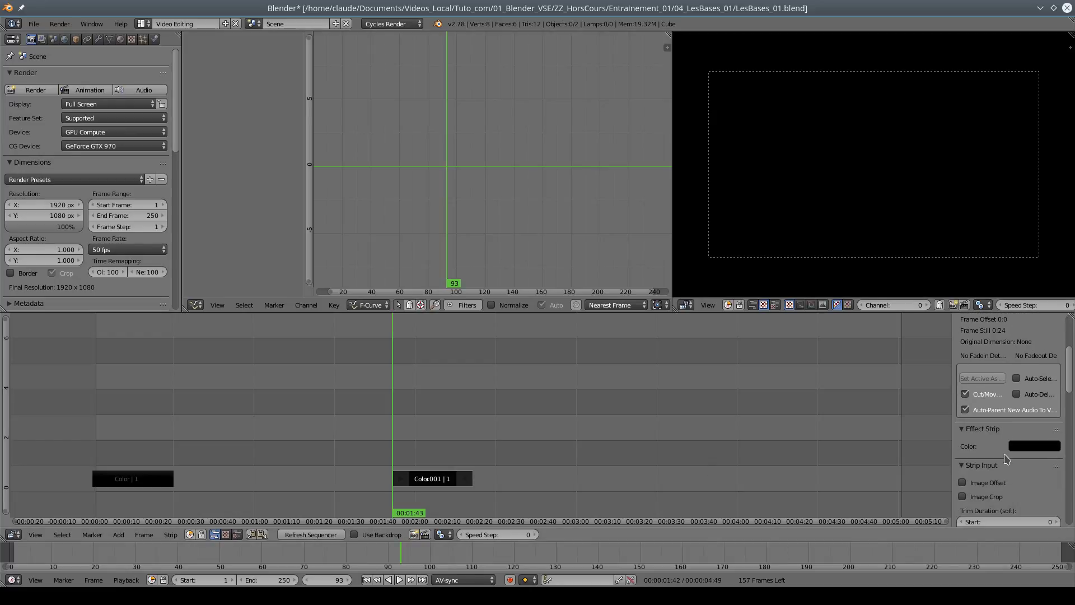
{"action": "left_click", "coordinate": [1042, 448]}
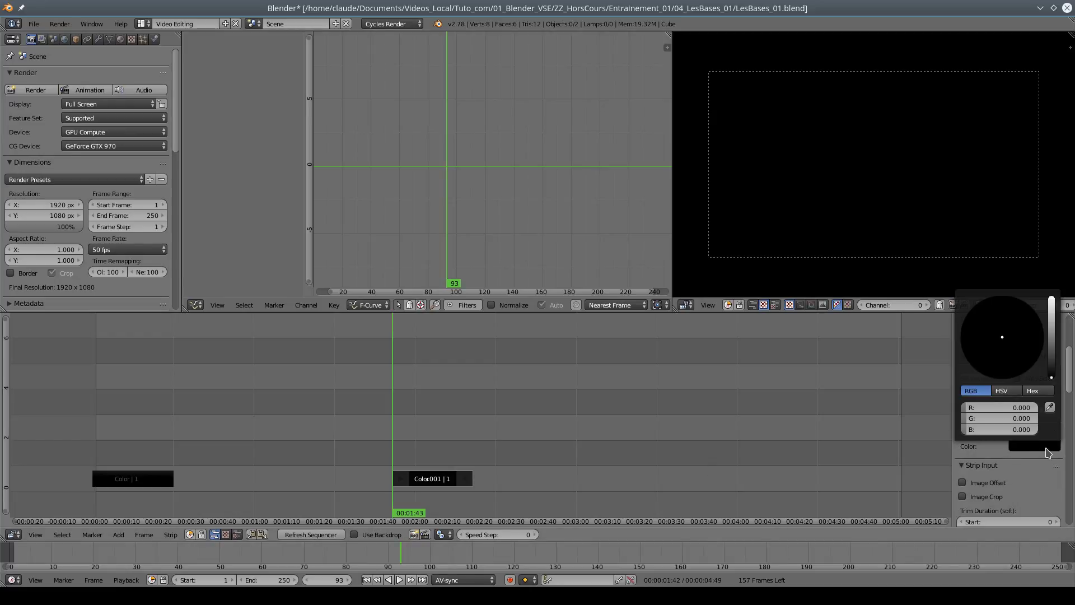
{"action": "left_click_drag", "start_coordinate": [1052, 353], "coordinate": [1009, 381]}
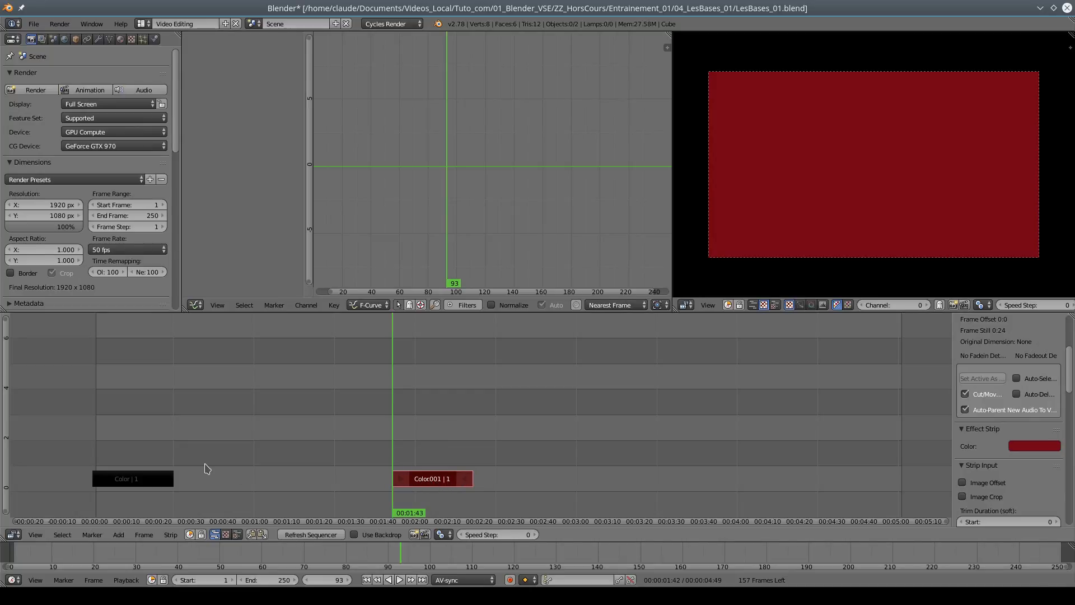
Step: Select the black strip and the red strip in turn, and toggle the selection of all strips
{"action": "left_click", "coordinate": [125, 480]}
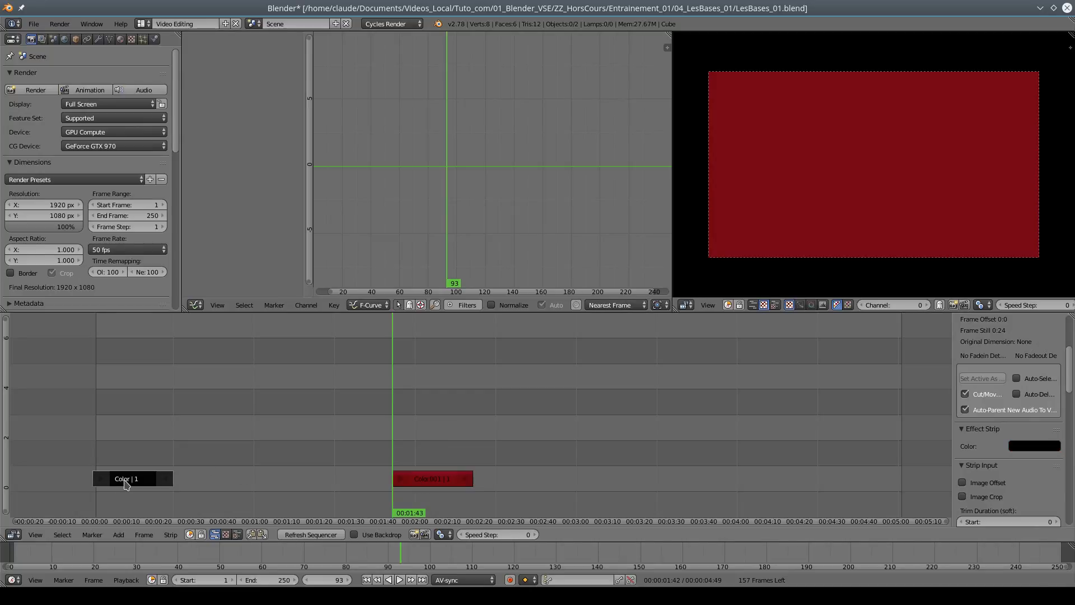
{"action": "left_click", "coordinate": [429, 480]}
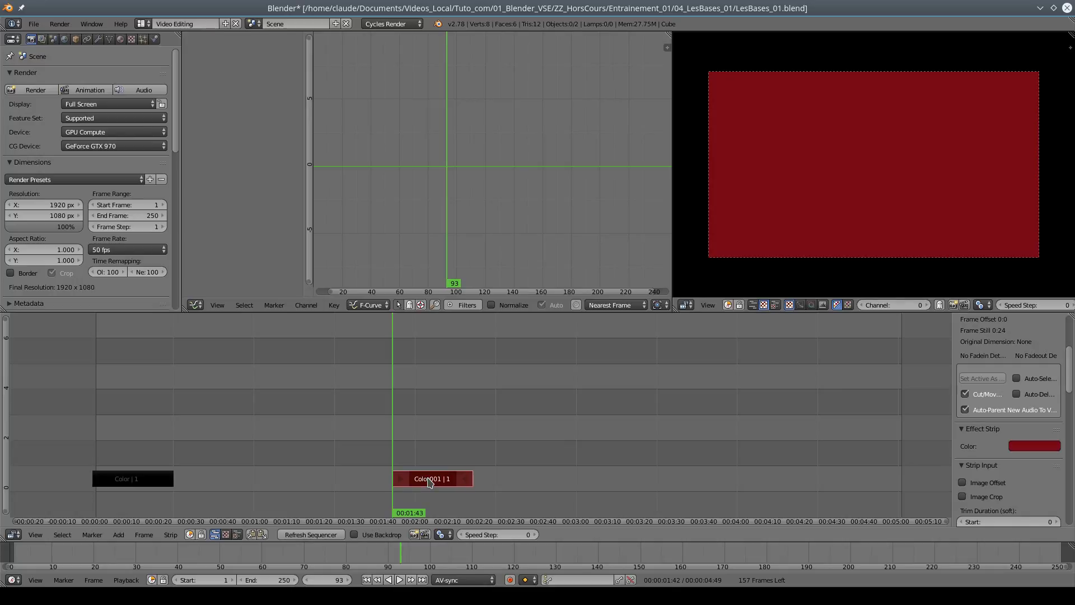
{"action": "key", "text": "a"}
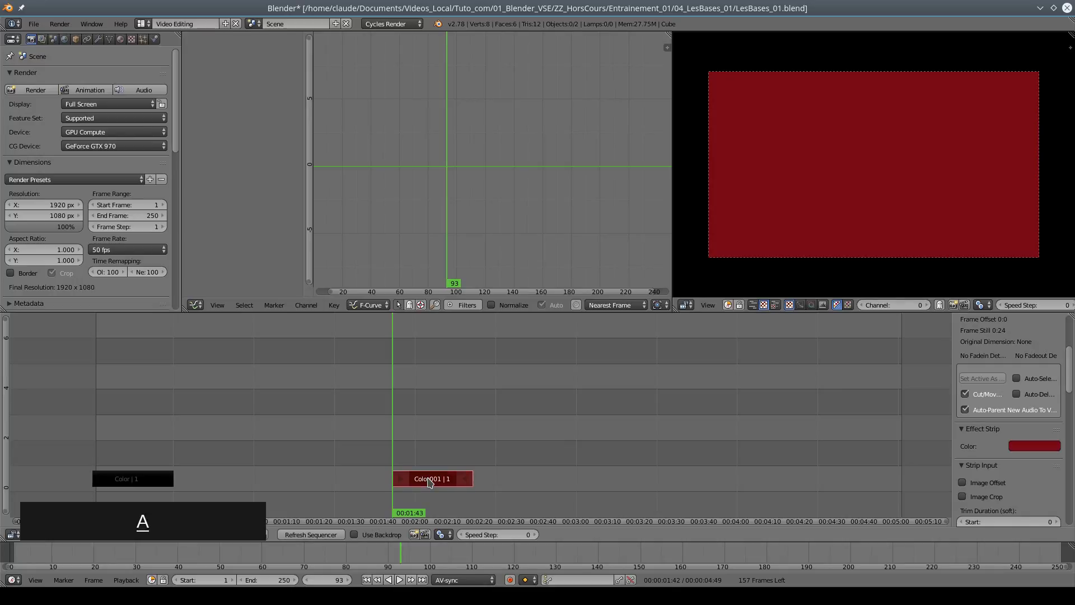
{"action": "key", "text": "a"}
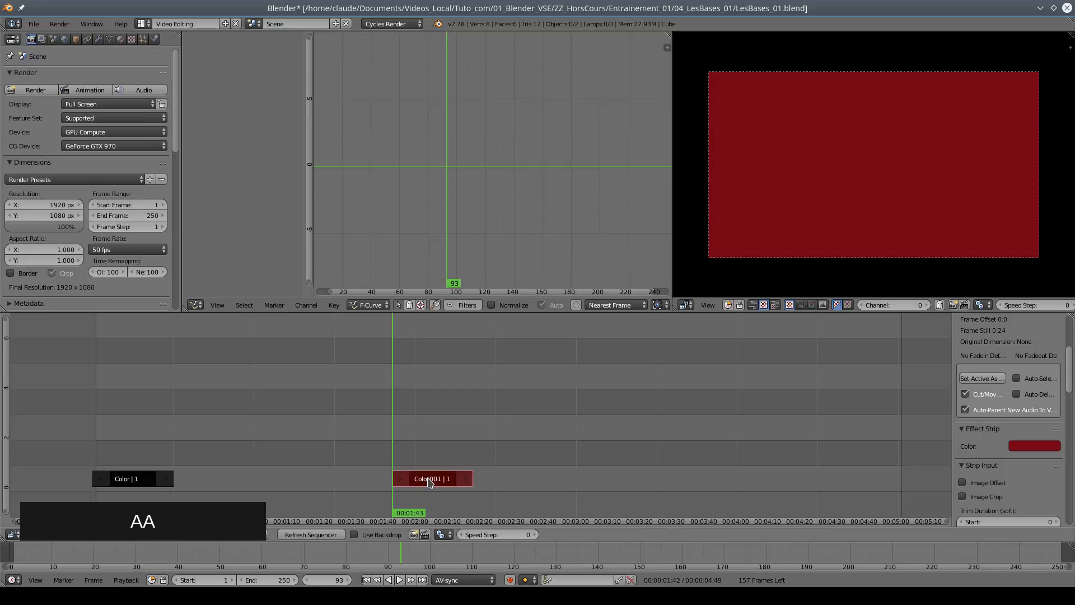
{"action": "key", "text": "a"}
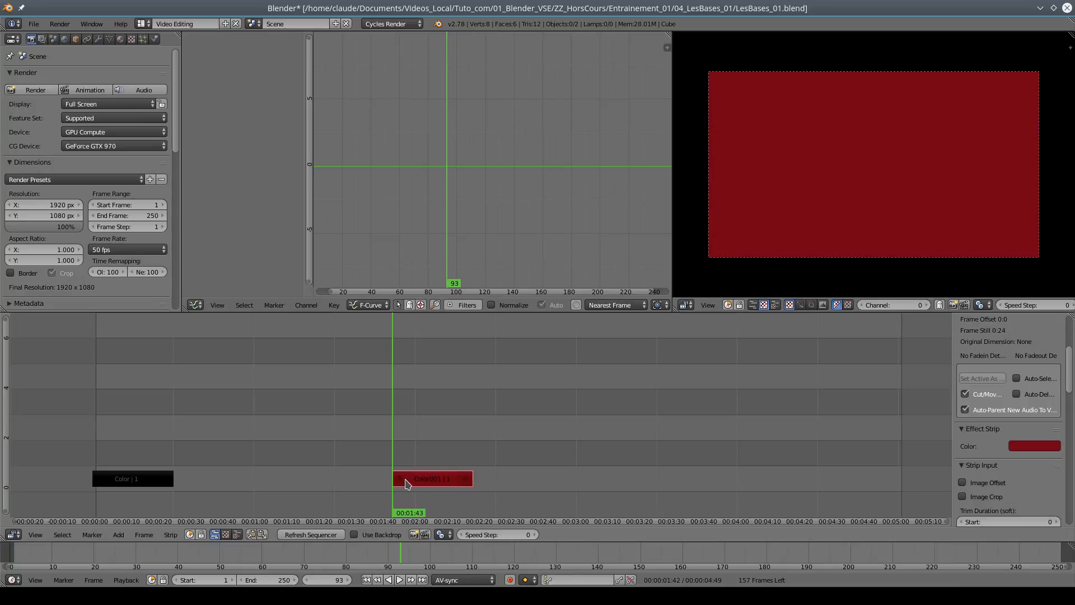
Step: Move the red strip up to channel 3 so that it starts at frame 103
{"action": "right_click", "coordinate": [435, 483]}
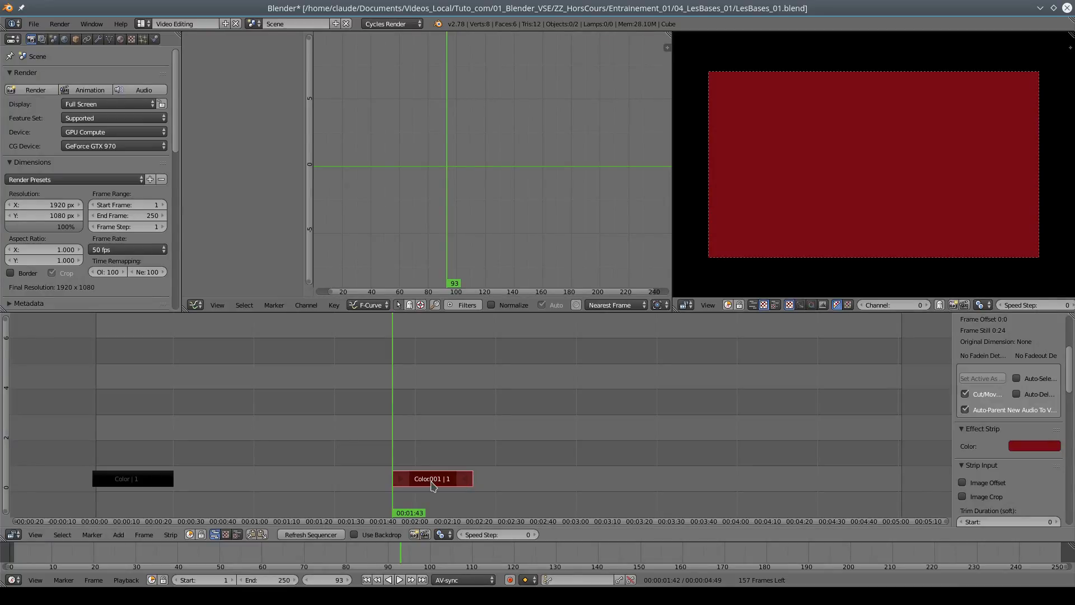
{"action": "key", "text": "g"}
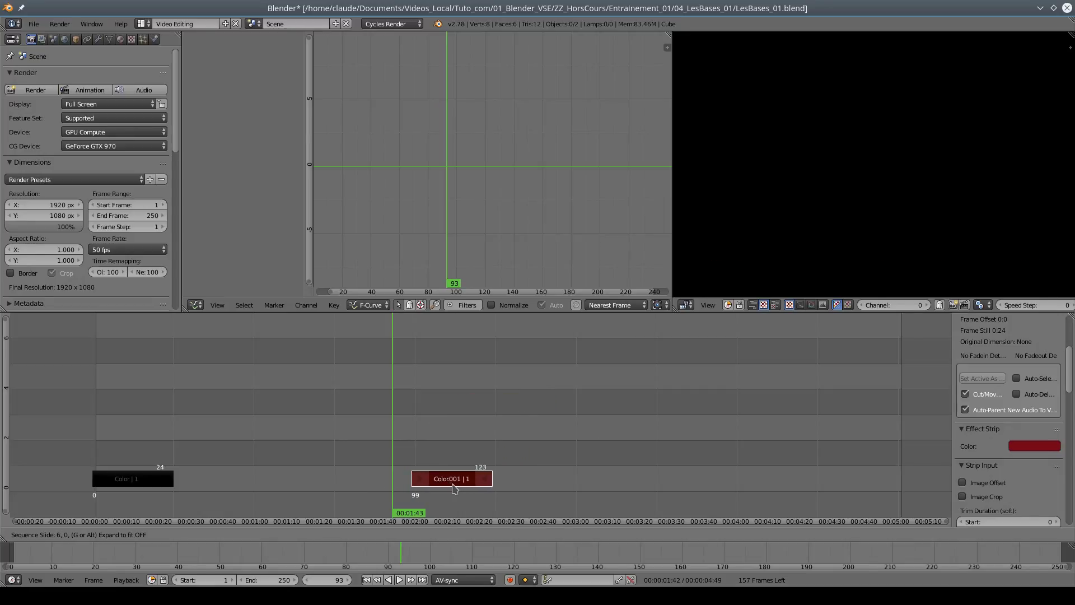
{"action": "left_click", "coordinate": [437, 485]}
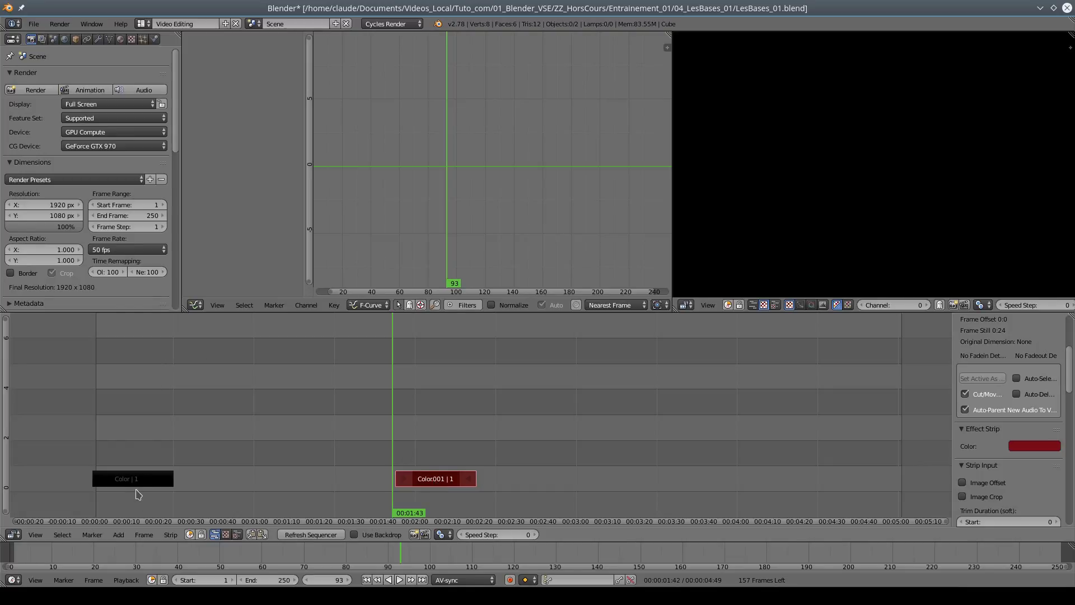
{"action": "right_click", "coordinate": [135, 482]}
{"action": "right_click", "coordinate": [439, 484]}
{"action": "key", "text": "g"}
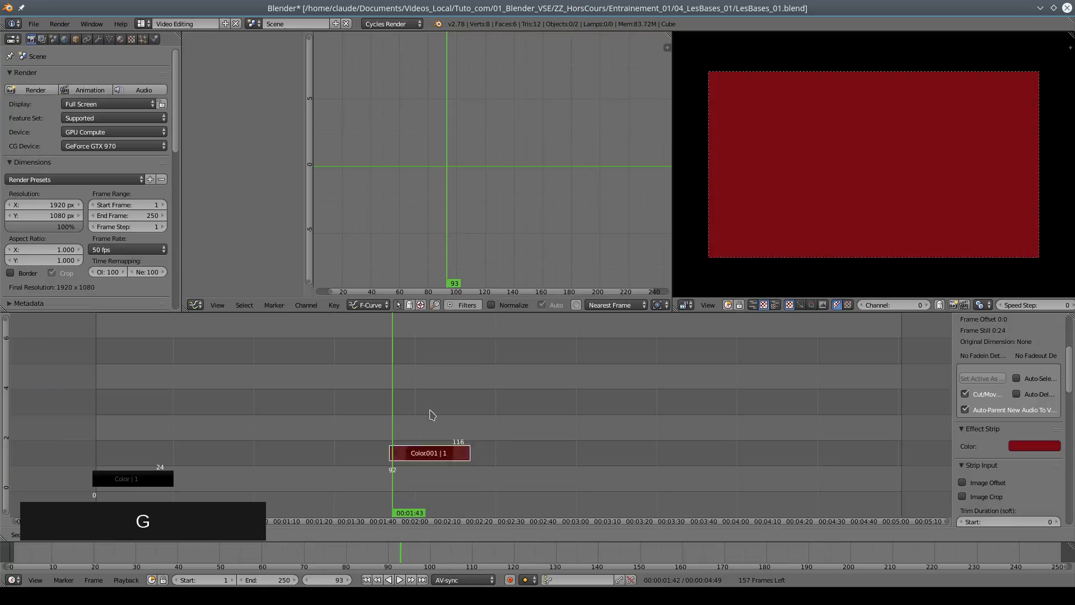
{"action": "left_click", "coordinate": [468, 432]}
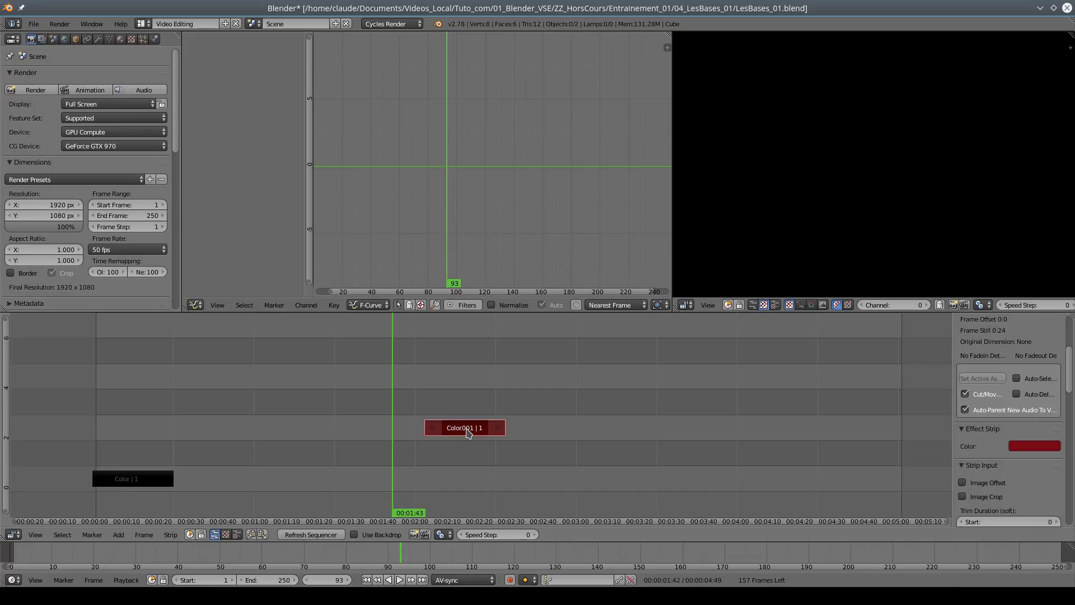
Step: Try moving the red strip two channels up with the movement constrained to the Y axis
{"action": "key", "text": "g"}
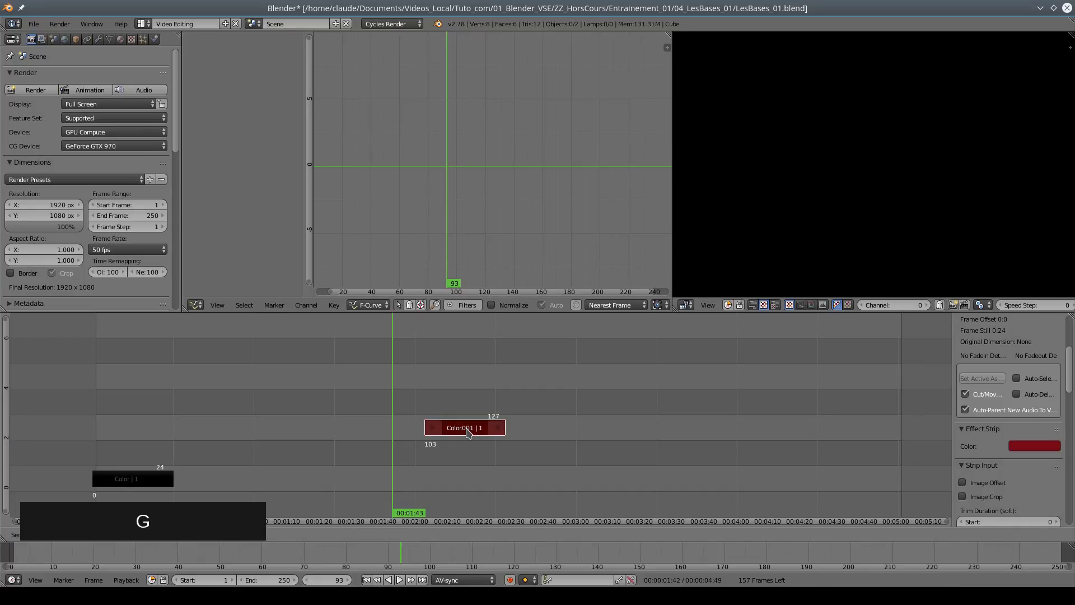
{"action": "key", "text": "y"}
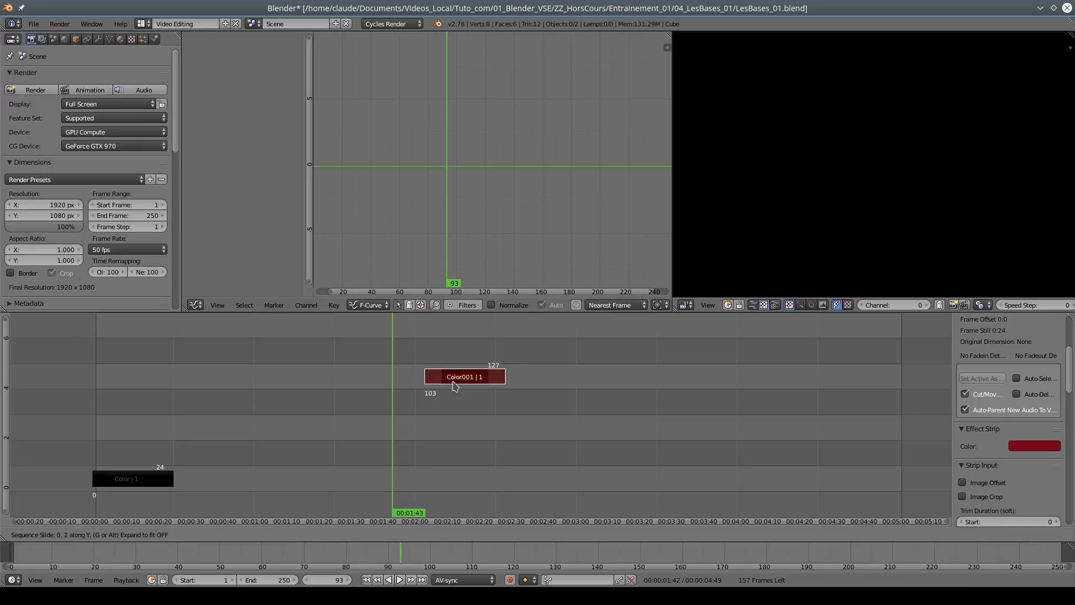
{"action": "right_click", "coordinate": [456, 478]}
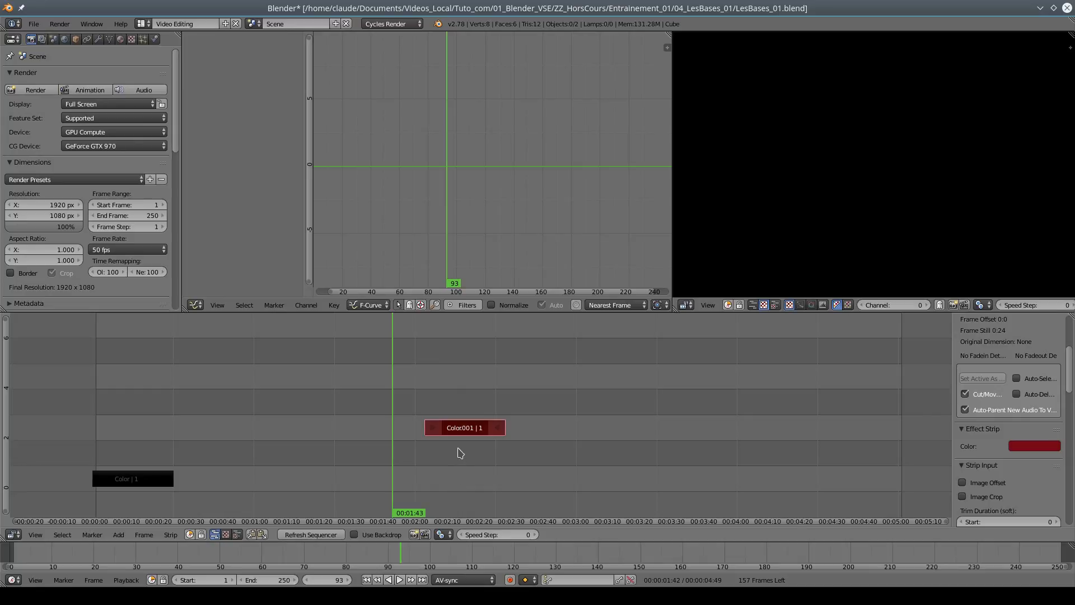
Step: Try sliding the red strip about 41 frames later with the movement constrained to the X axis
{"action": "key", "text": "g"}
{"action": "key", "text": "x"}
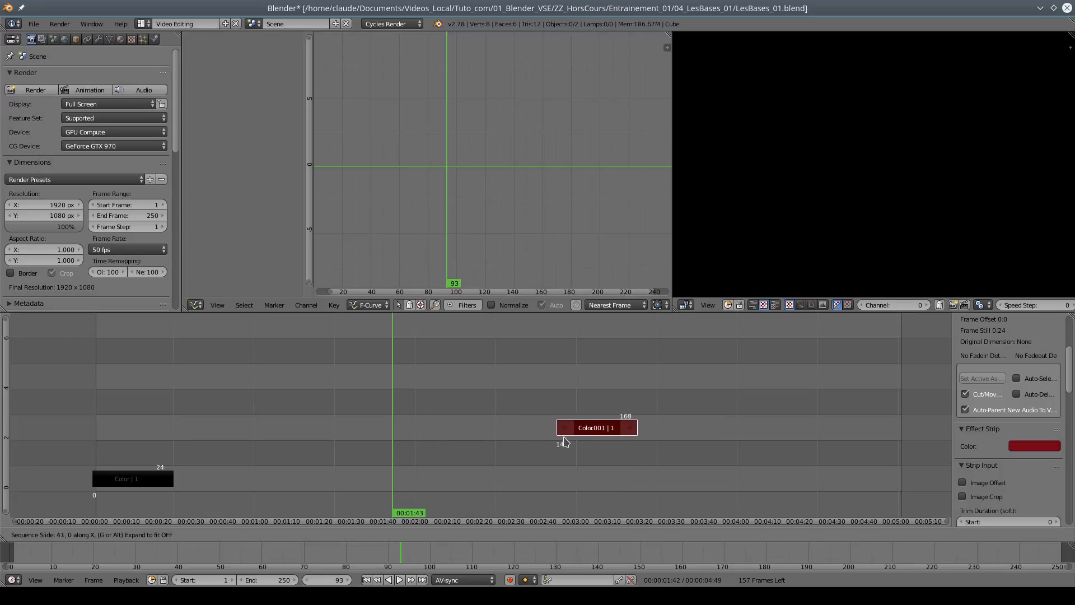
{"action": "right_click", "coordinate": [561, 441]}
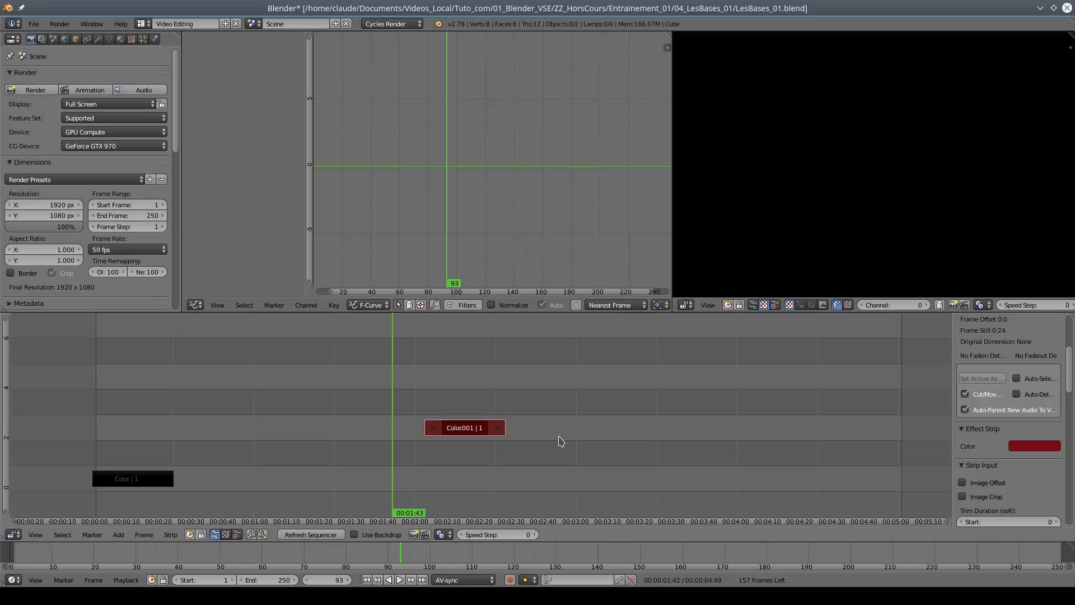
Step: Check the preview on and off the red strip, and cut the strip at frame 115
{"action": "left_click", "coordinate": [463, 388]}
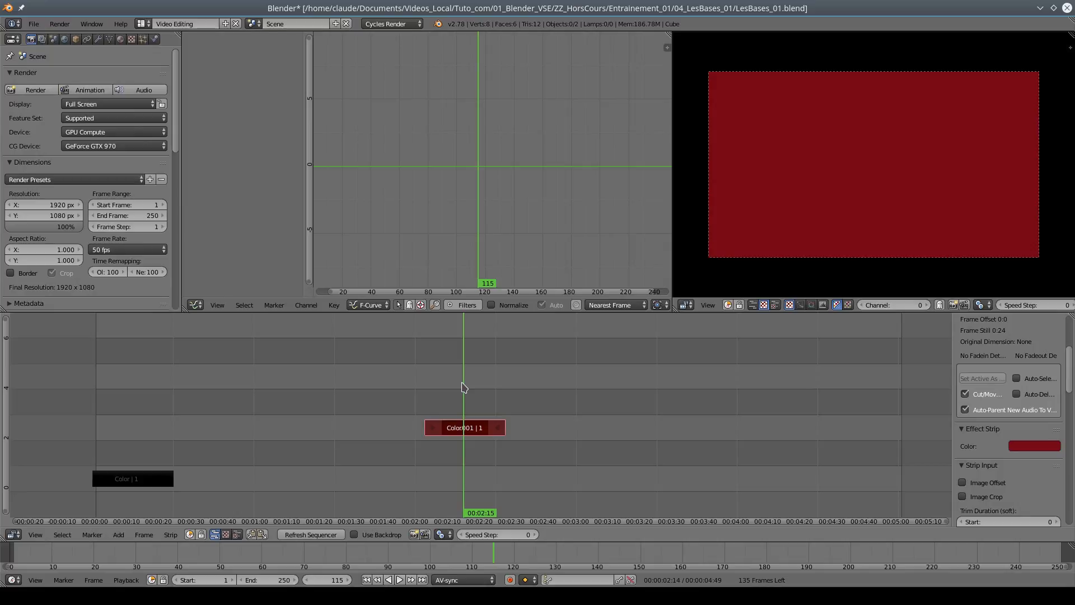
{"action": "left_click", "coordinate": [338, 386]}
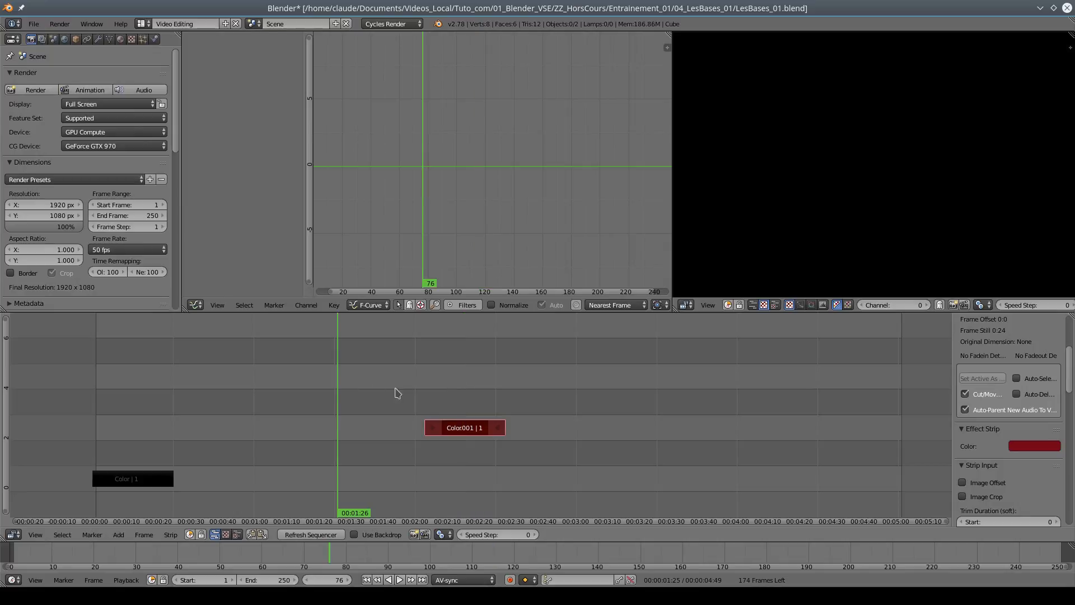
{"action": "left_click", "coordinate": [469, 391]}
{"action": "left_click", "coordinate": [341, 393]}
{"action": "left_click", "coordinate": [464, 391]}
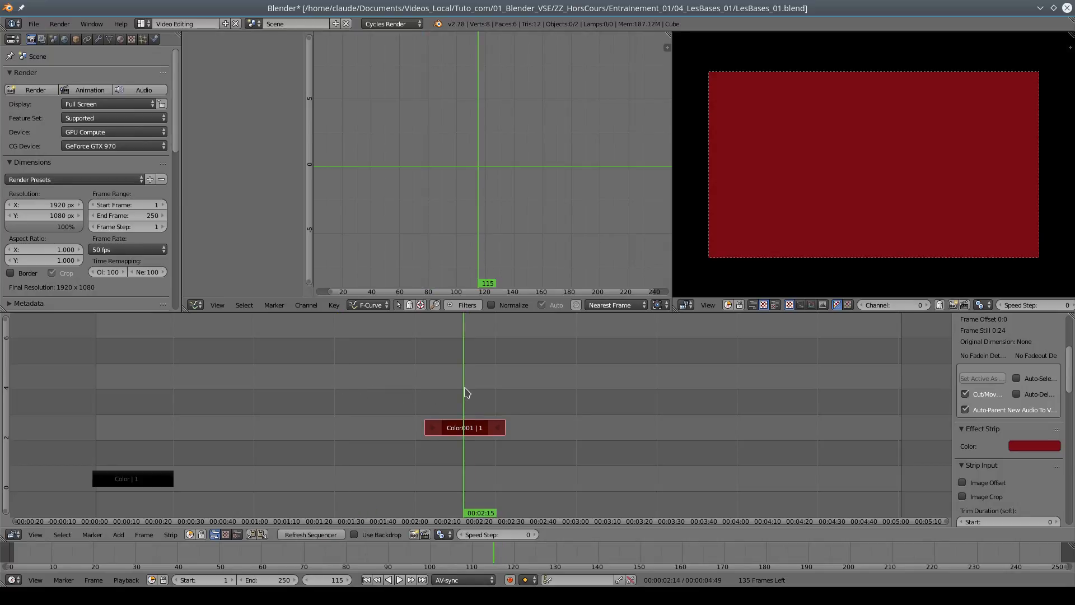
{"action": "key", "text": "k"}
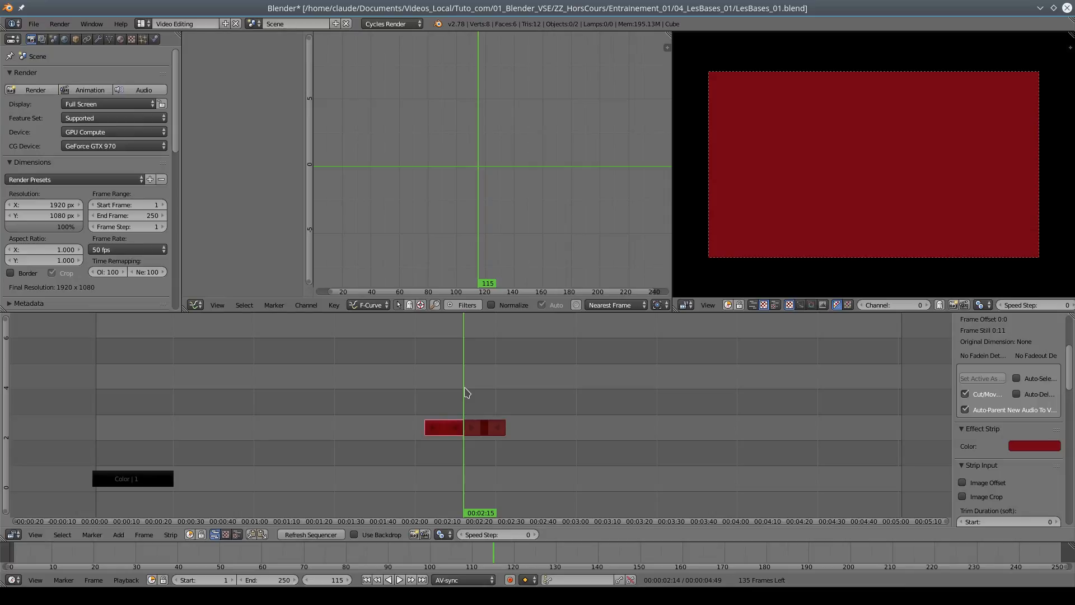
Step: Extend the end of the second red piece to frame 198
{"action": "right_click", "coordinate": [502, 429]}
{"action": "key", "text": "g"}
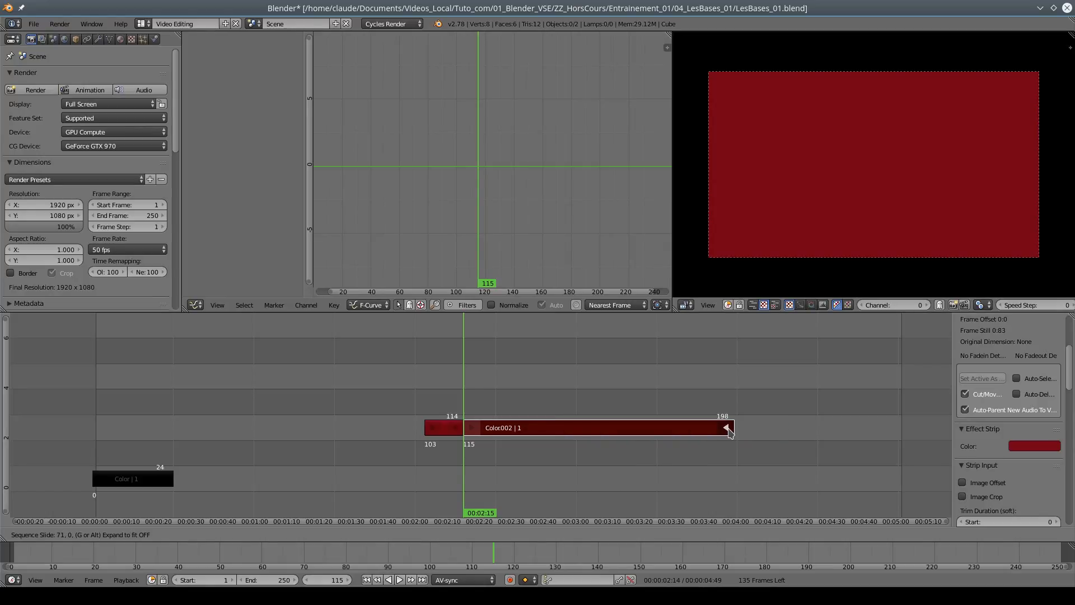
{"action": "left_click", "coordinate": [730, 430]}
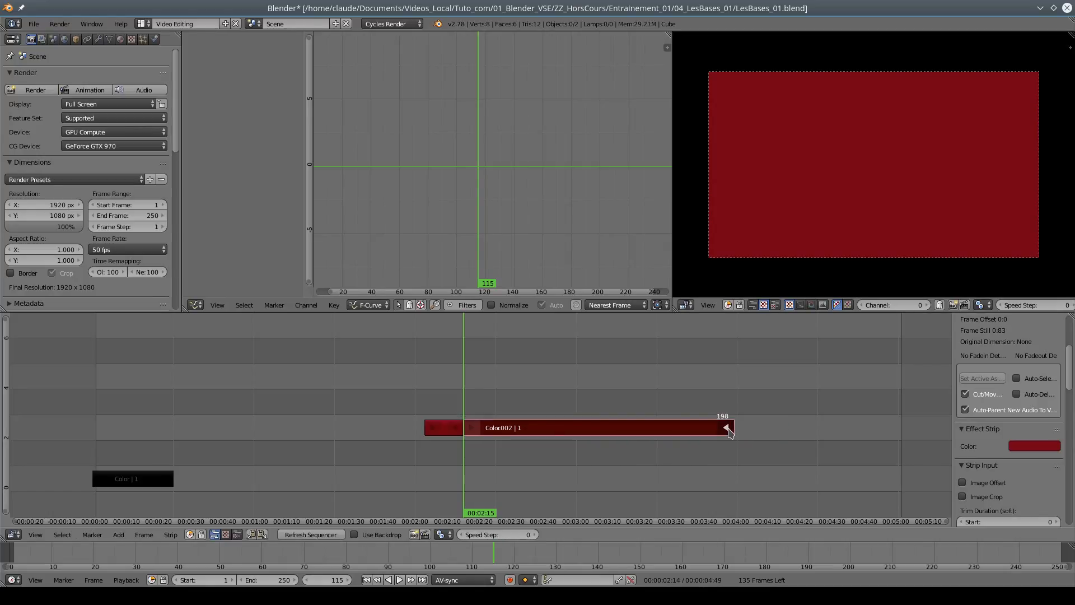
Step: Extend the start of the first red piece back to frame 57
{"action": "right_click", "coordinate": [430, 433]}
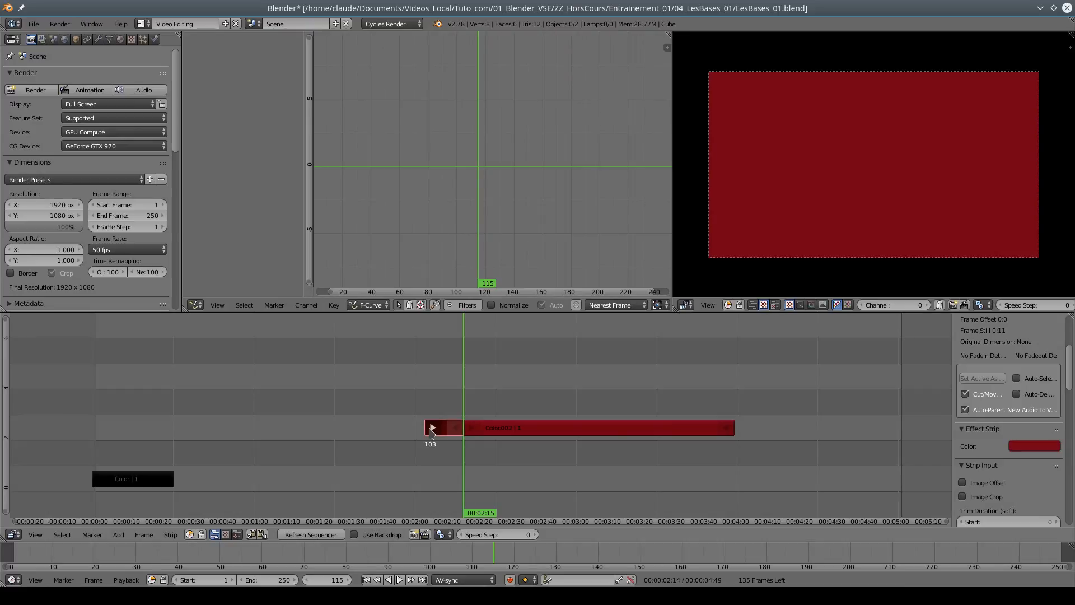
{"action": "key", "text": "g"}
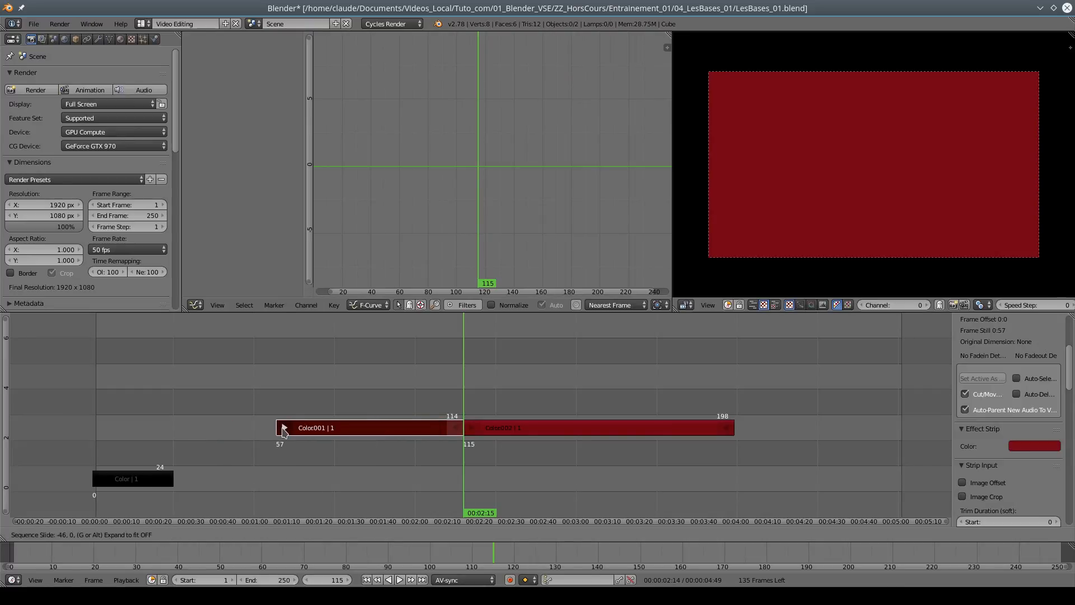
{"action": "left_click", "coordinate": [284, 430]}
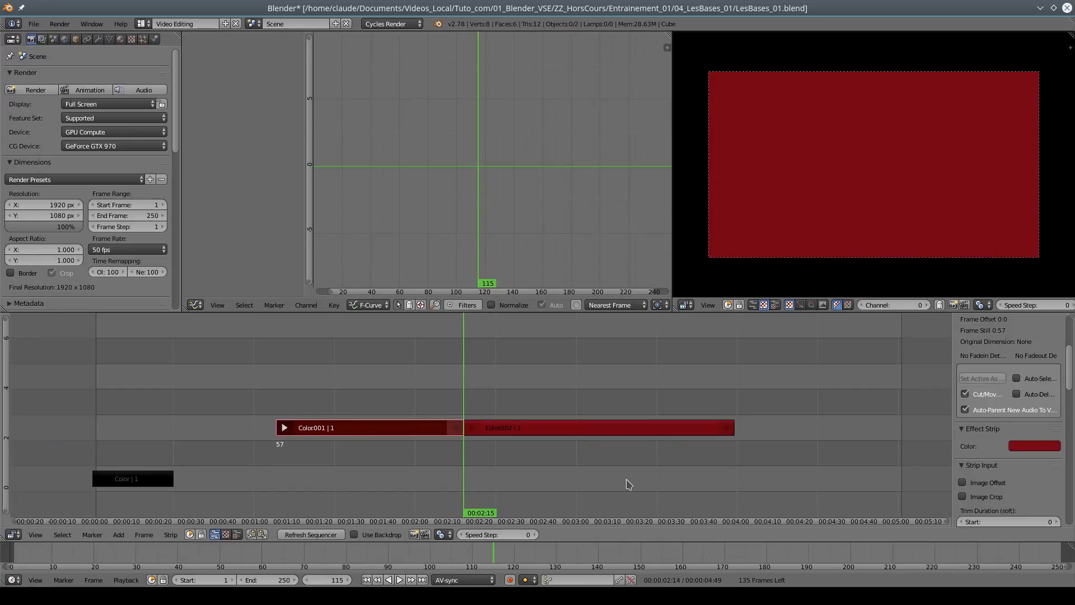
Step: Duplicate the second red piece to a spot two channels up and about 9 frames later, and erase that copy
{"action": "right_click", "coordinate": [611, 430]}
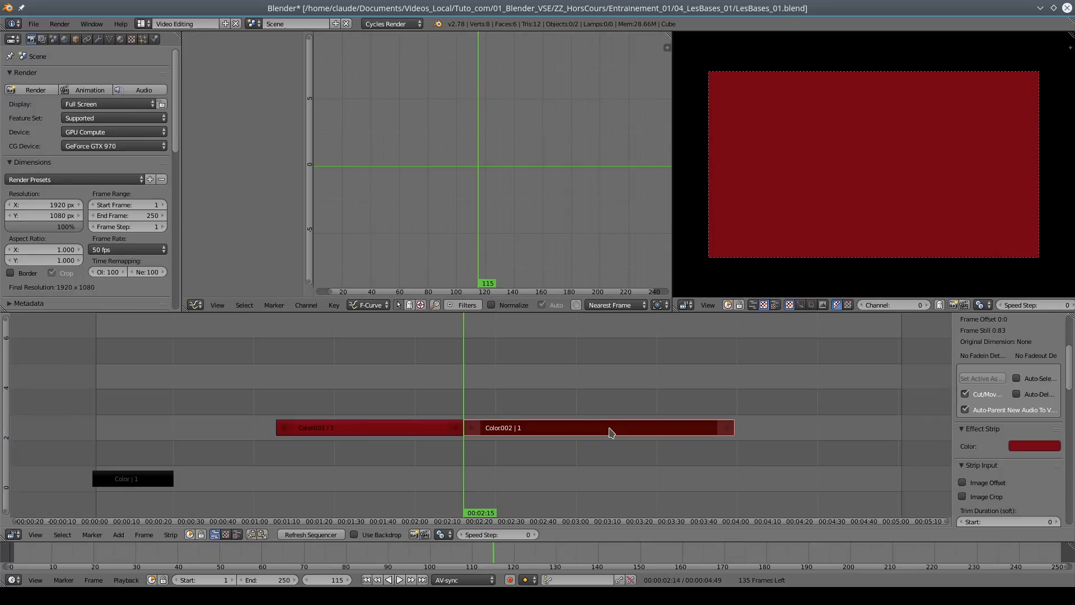
{"action": "key", "text": "shift+d"}
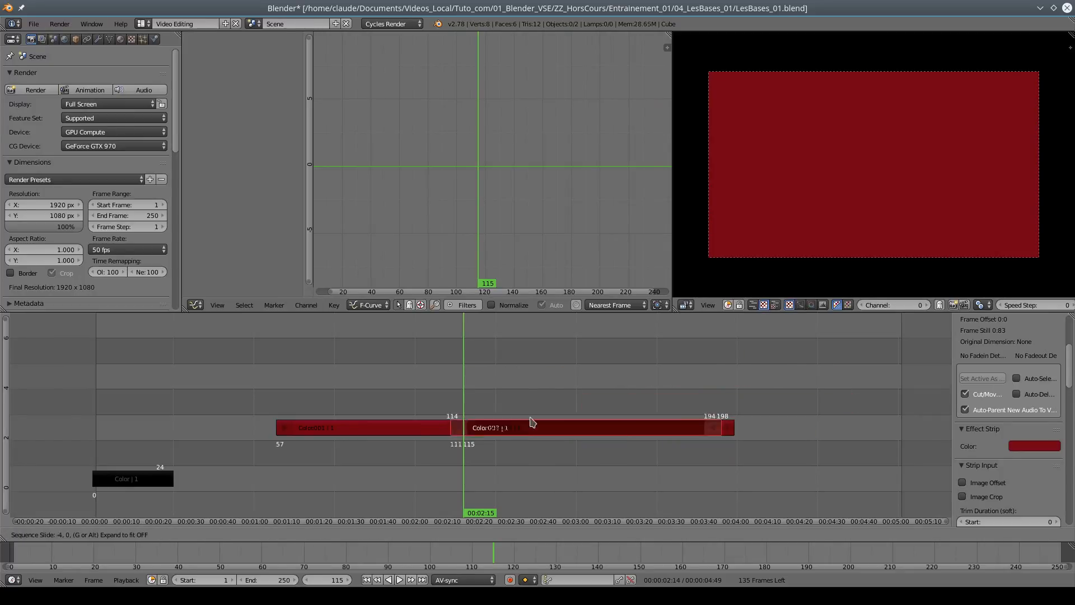
{"action": "left_click", "coordinate": [641, 384]}
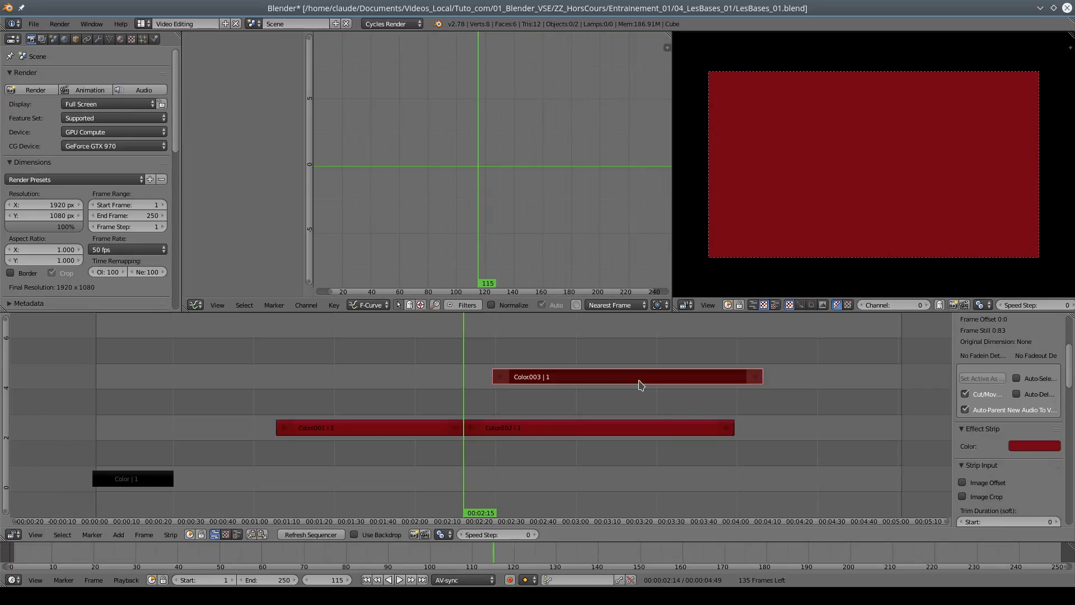
{"action": "key", "text": "Delete"}
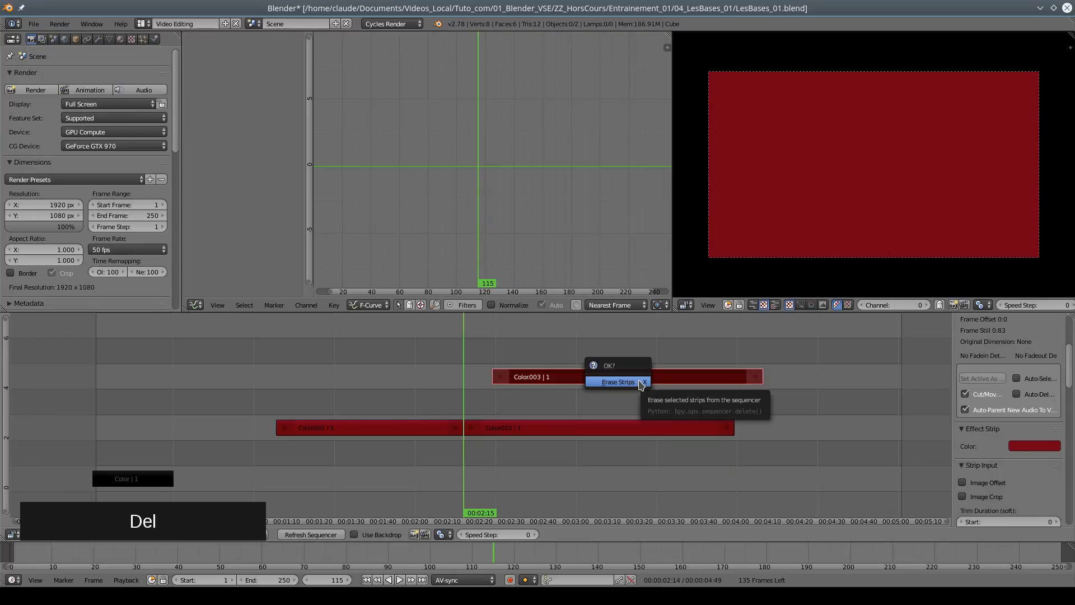
{"action": "left_click", "coordinate": [623, 383]}
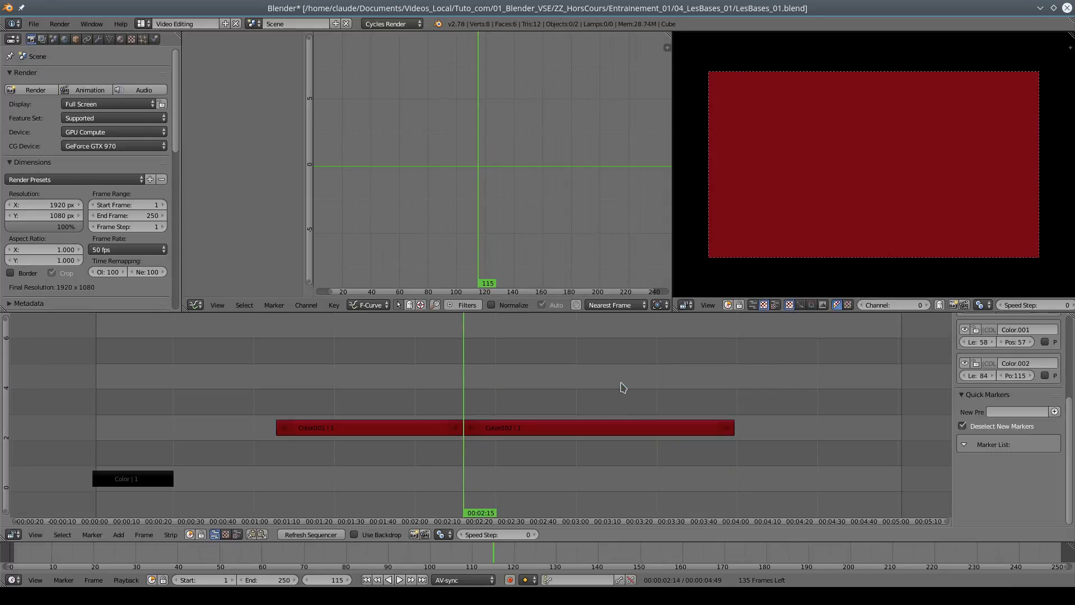
Step: Erase the first red piece, the one ending at the playhead, from the sequencer
{"action": "right_click", "coordinate": [361, 429]}
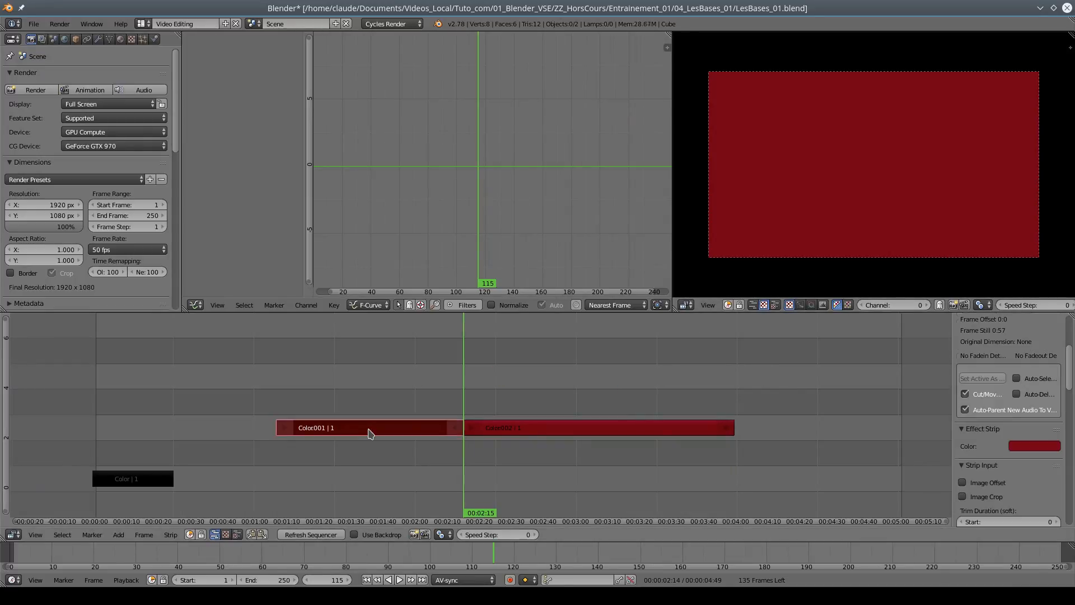
{"action": "key", "text": "x"}
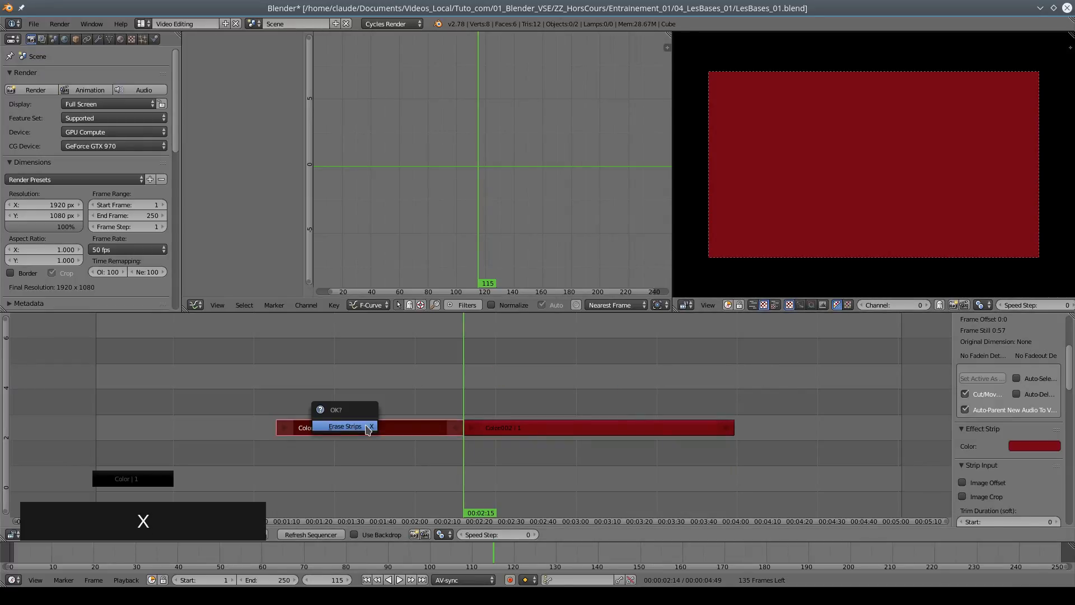